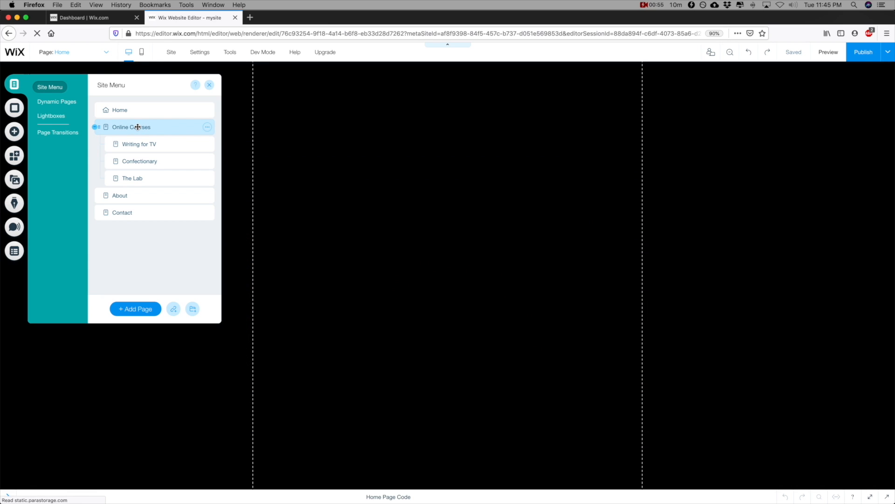
# - Duplicate the Online Courses page and name the copy "Online Guitar Courses"
pyautogui.scroll(-5, 574, 312)
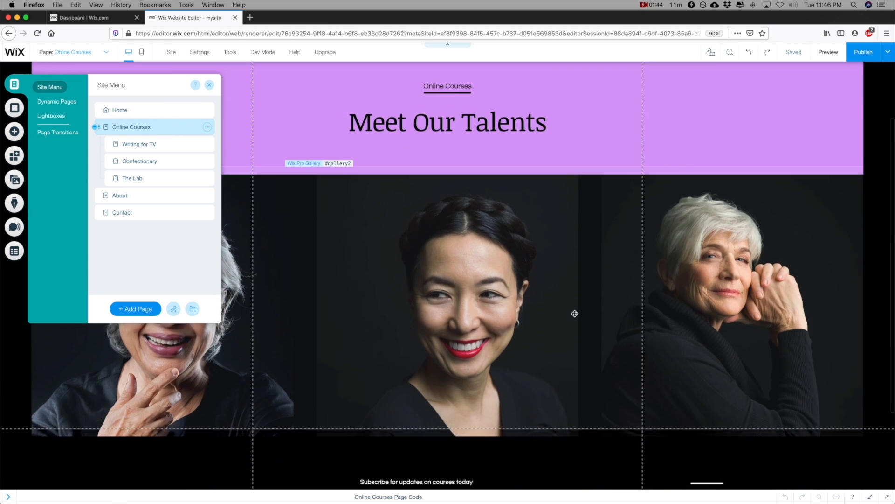
pyautogui.scroll(5, 550, 314)
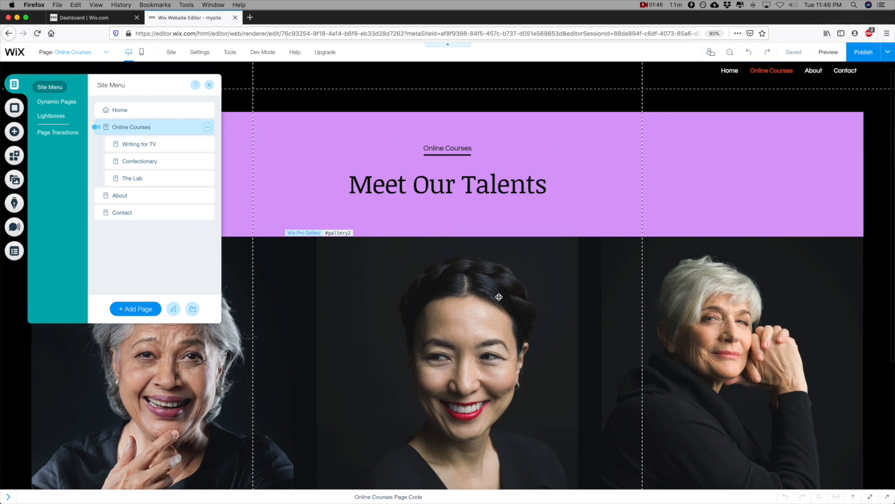
pyautogui.scroll(-2, 476, 338)
pyautogui.scroll(1, 476, 338)
pyautogui.scroll(1, 476, 338)
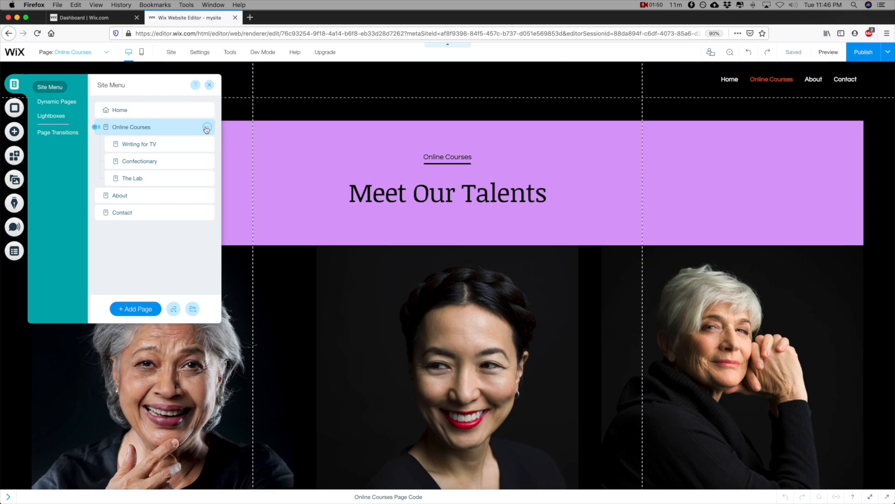
pyautogui.click(207, 127)
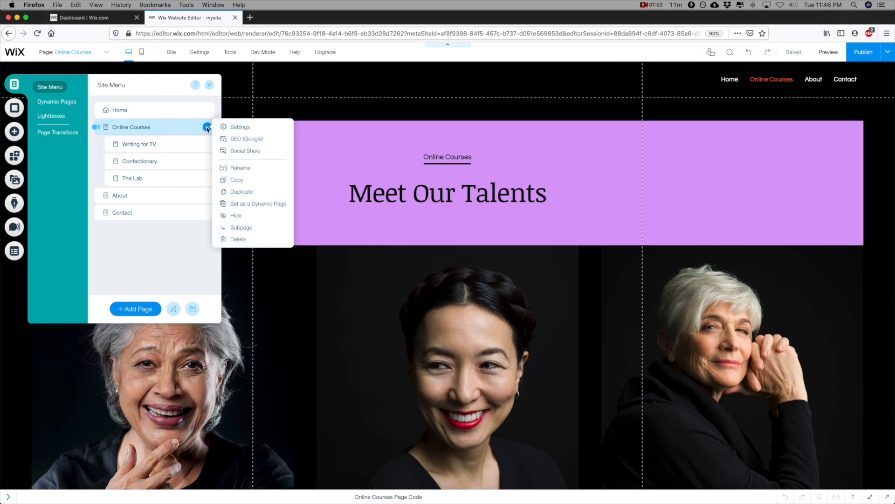
pyautogui.click(250, 193)
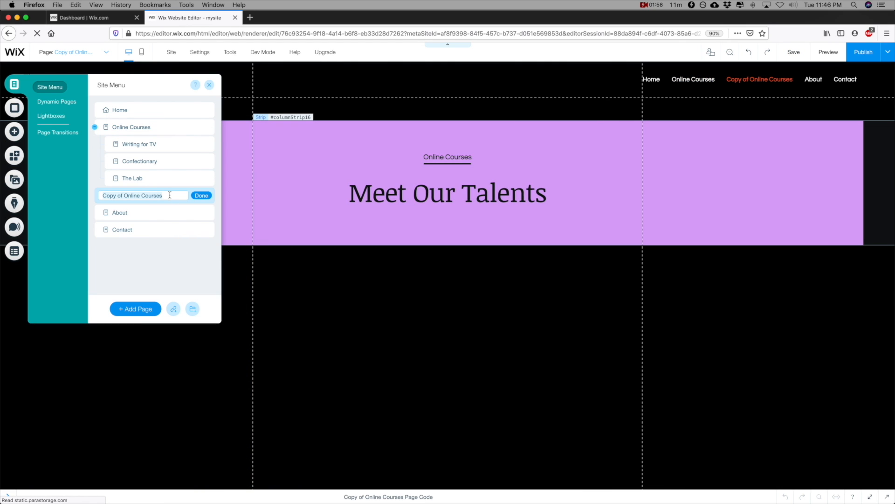
pyautogui.write('O')
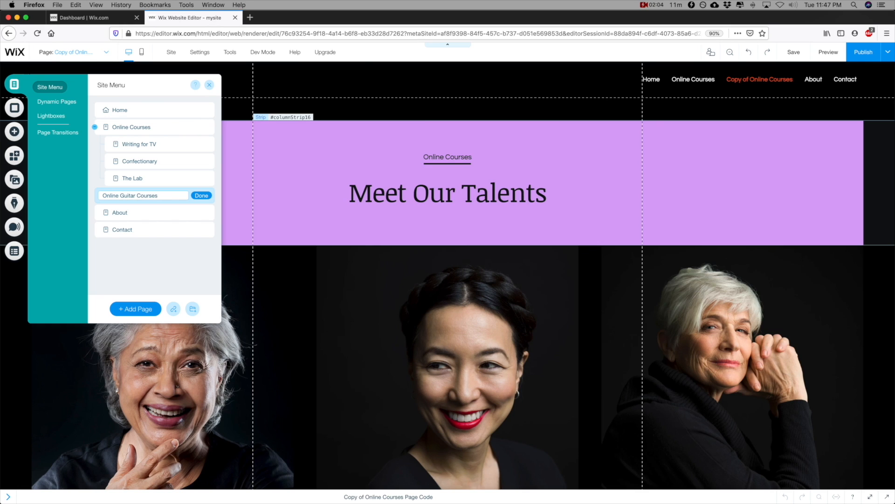
pyautogui.write('nline Guitar Courses')
pyautogui.press('Return')
# - In the Online Guitar Courses page's SEO settings, set the URL slug to "onlineguitarcourses" and the title to "Online Guitar Courses For Anyone"
pyautogui.click(207, 196)
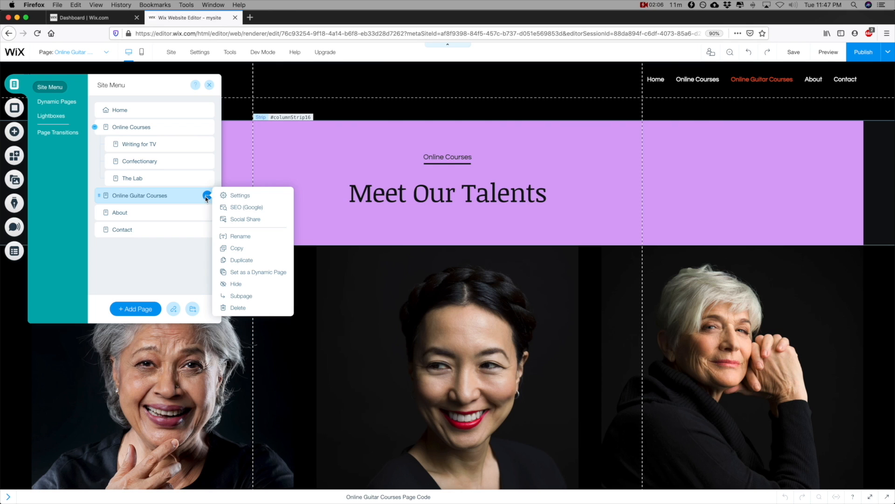
pyautogui.click(235, 208)
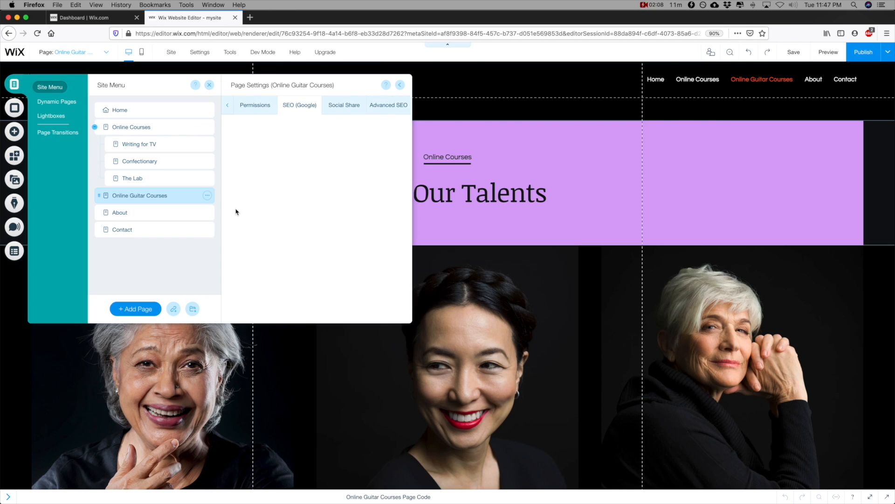
pyautogui.click(274, 247)
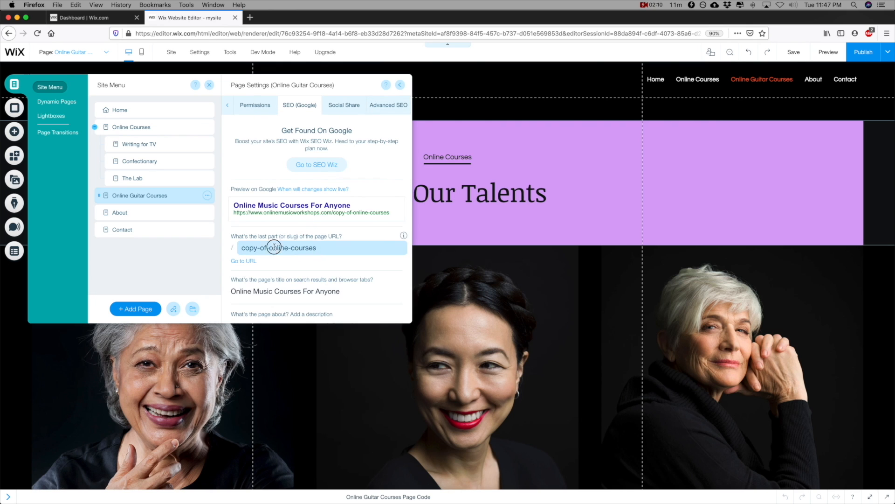
pyautogui.write('o')
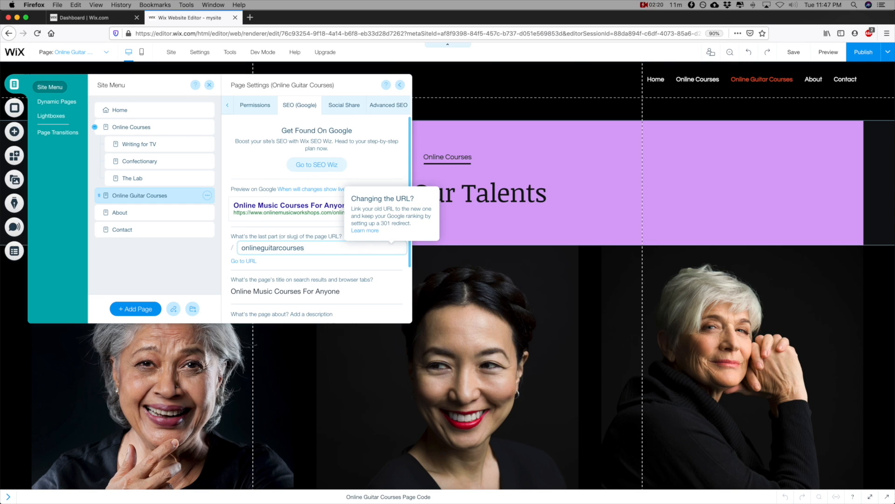
pyautogui.click(257, 291)
pyautogui.doubleClick(257, 291)
pyautogui.write('Guitar')
# - Add the page's SEO description "Learn guitar online with one of our easy to learn guitar courses" and close the page settings
pyautogui.scroll(-3, 262, 294)
pyautogui.click(271, 281)
pyautogui.write('Learn guitar online')
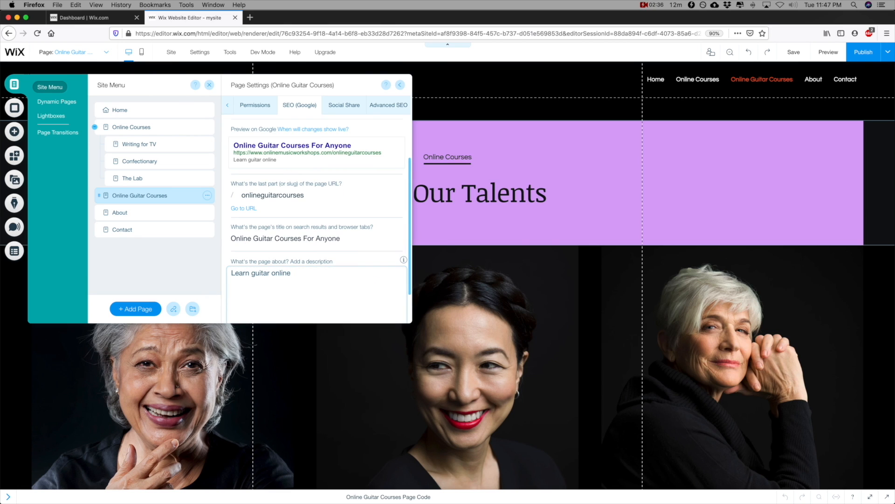
pyautogui.write(' with one of our easy to learn guitar courses')
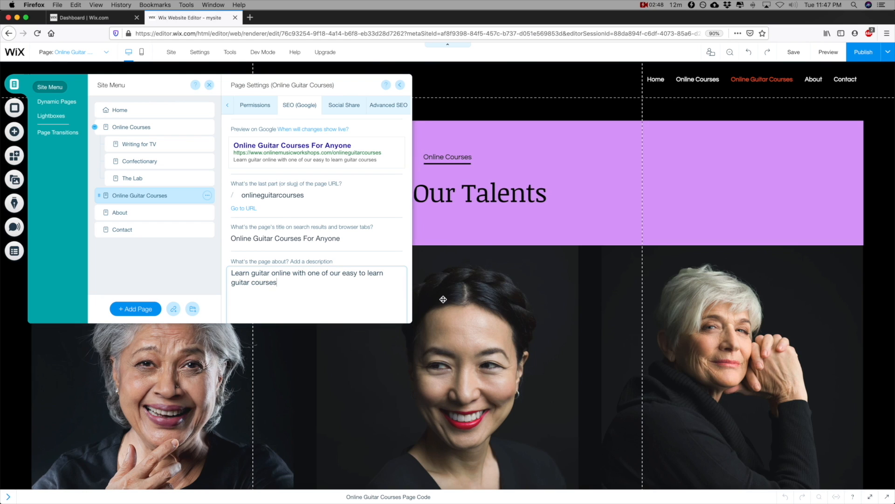
pyautogui.click(444, 300)
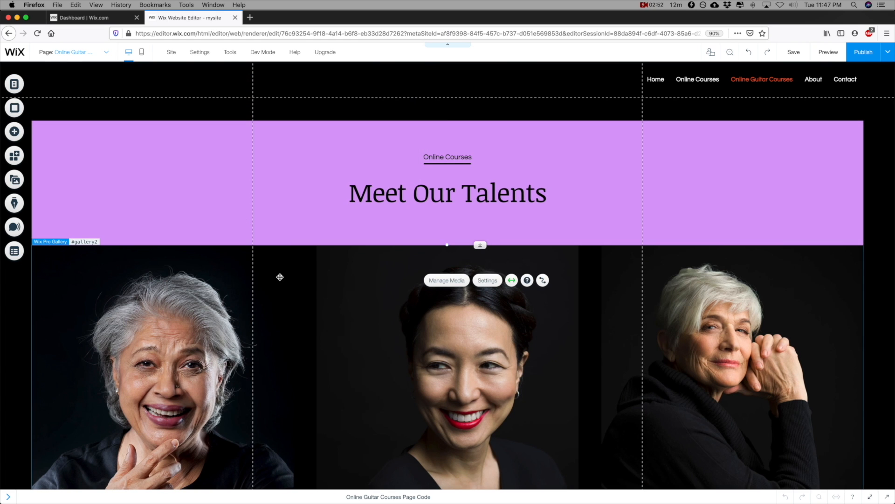
# - Add the three-card travel repeater with images, prices and Book Now buttons to the Online Guitar Courses page
pyautogui.scroll(-2, 279, 279)
pyautogui.scroll(-2, 278, 280)
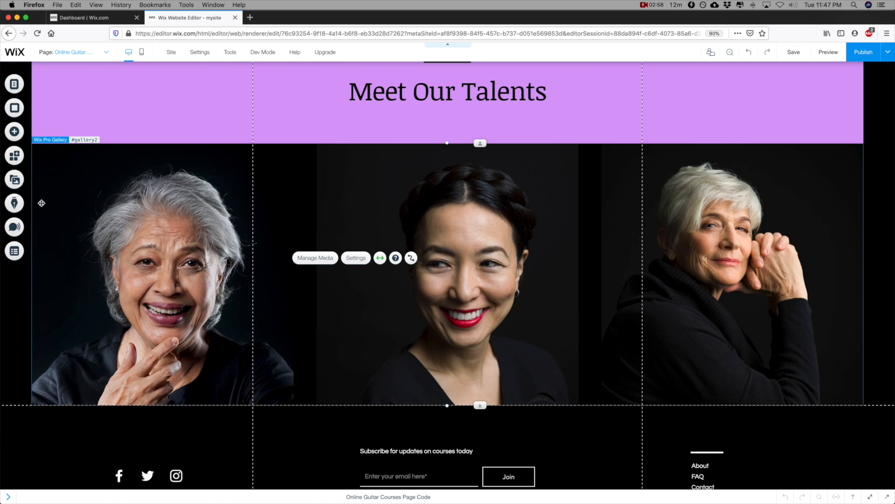
pyautogui.click(14, 132)
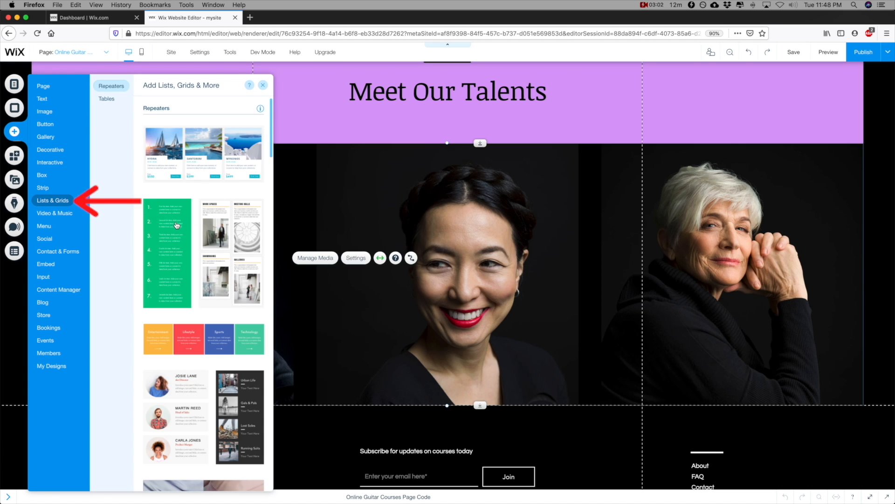
pyautogui.scroll(-5, 177, 225)
pyautogui.scroll(5, 189, 186)
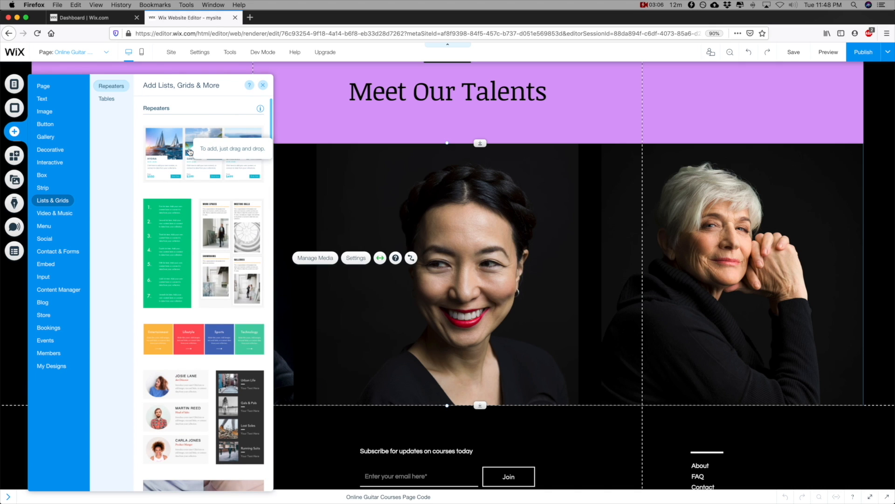
pyautogui.click(190, 152)
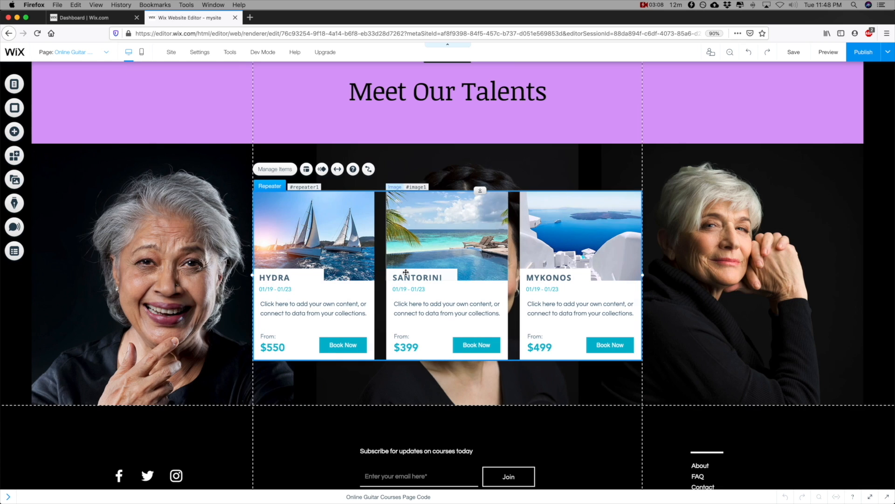
# - Delete the portrait photo gallery behind the repeater, then select the repeater
pyautogui.click(816, 298)
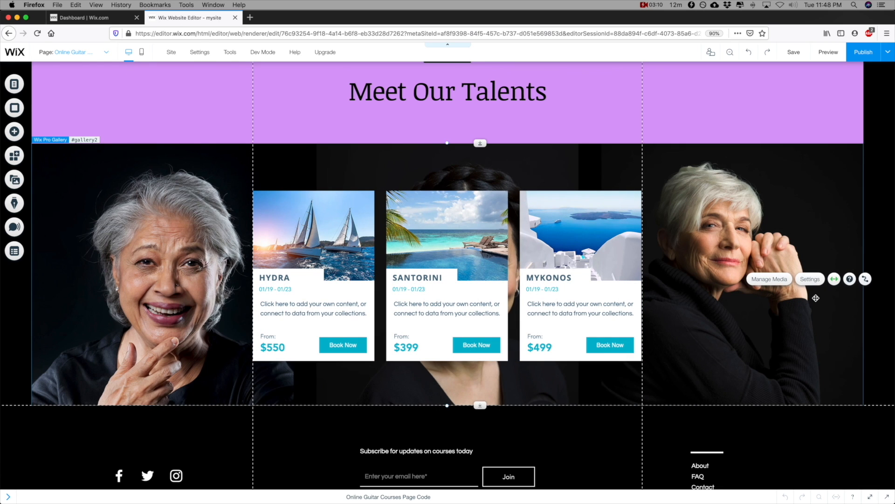
pyautogui.press('Delete')
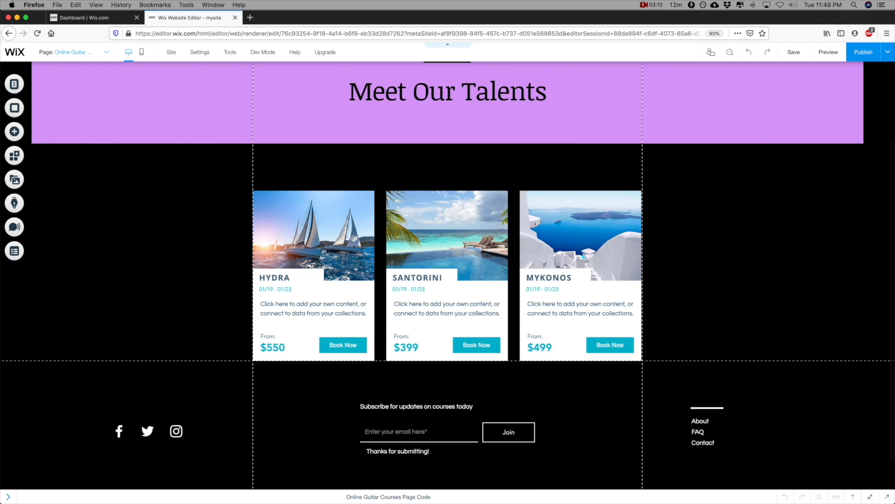
pyautogui.click(450, 278)
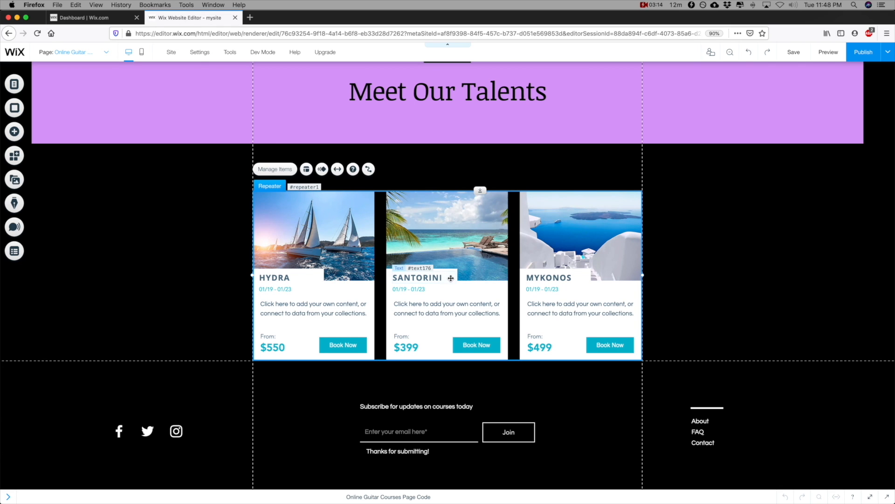
# - Add the plain black Classic strip to the page below the repeater
pyautogui.click(14, 131)
pyautogui.moveTo(46, 136)
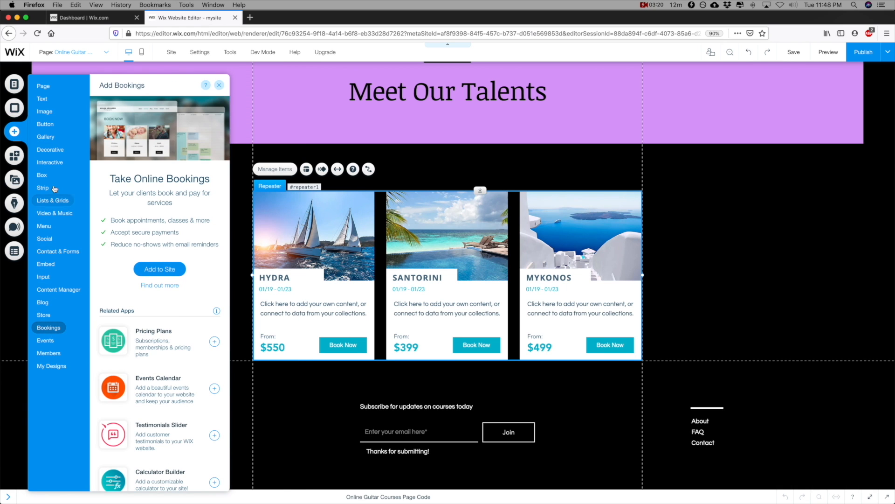
pyautogui.moveTo(47, 188)
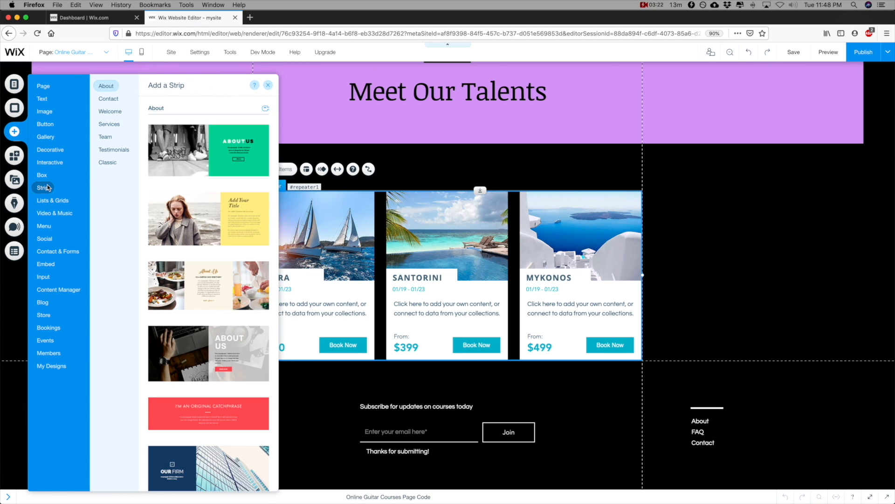
pyautogui.click(105, 137)
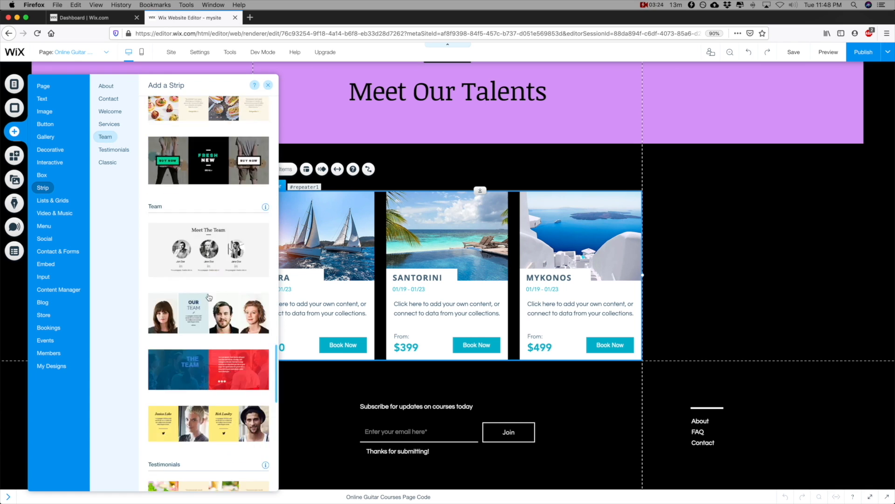
pyautogui.scroll(-5, 202, 334)
pyautogui.click(206, 322)
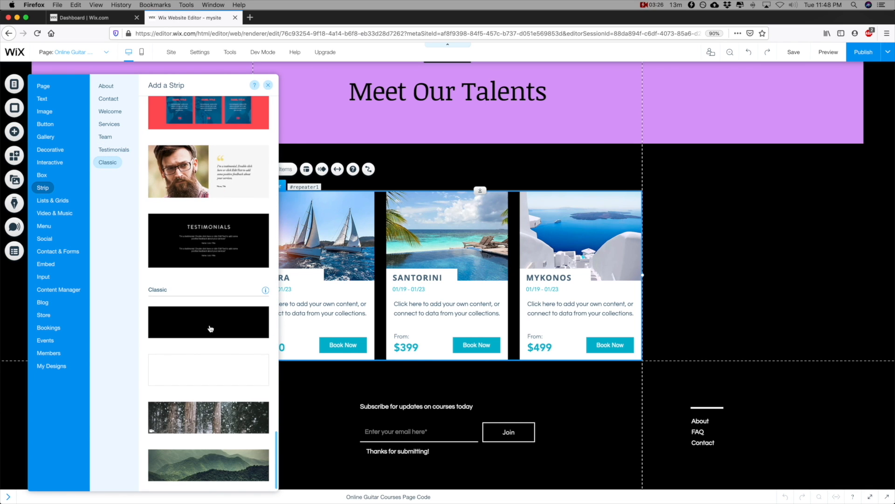
pyautogui.scroll(3, 516, 250)
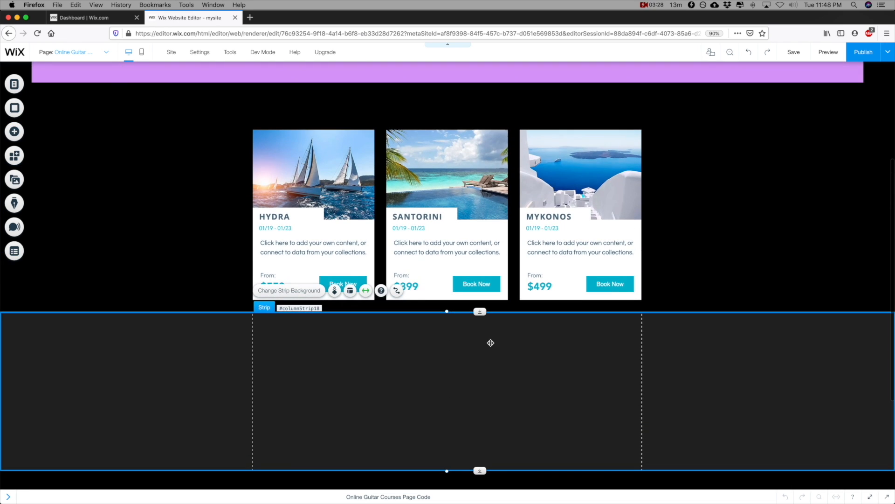
# - Extend the new dark strip up to the purple heading strip so the repeater cards sit on it
pyautogui.moveTo(448, 312); pyautogui.dragTo(444, 233)
pyautogui.click(445, 137)
pyautogui.click(690, 336)
pyautogui.scroll(3, 691, 338)
pyautogui.moveTo(478, 272); pyautogui.dragTo(476, 189)
pyautogui.scroll(2, 670, 188)
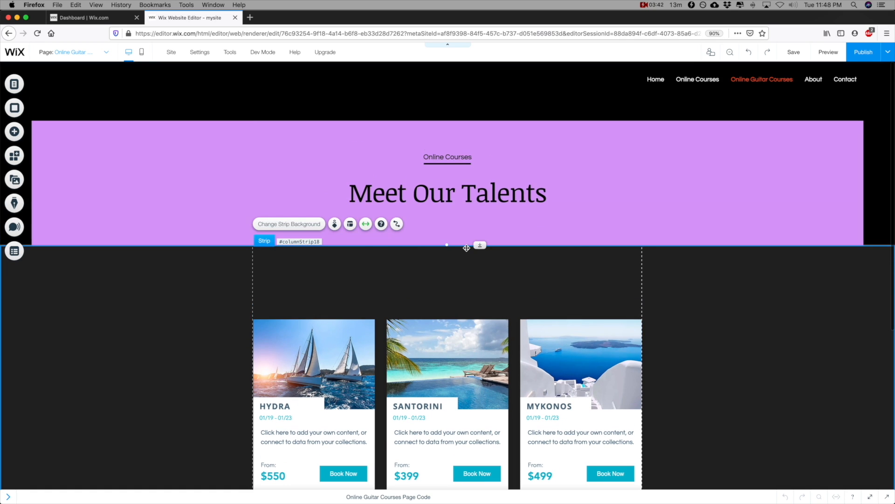
# - Change the background colour of the "Meet Our Talents" heading strip from purple to orange
pyautogui.click(670, 188)
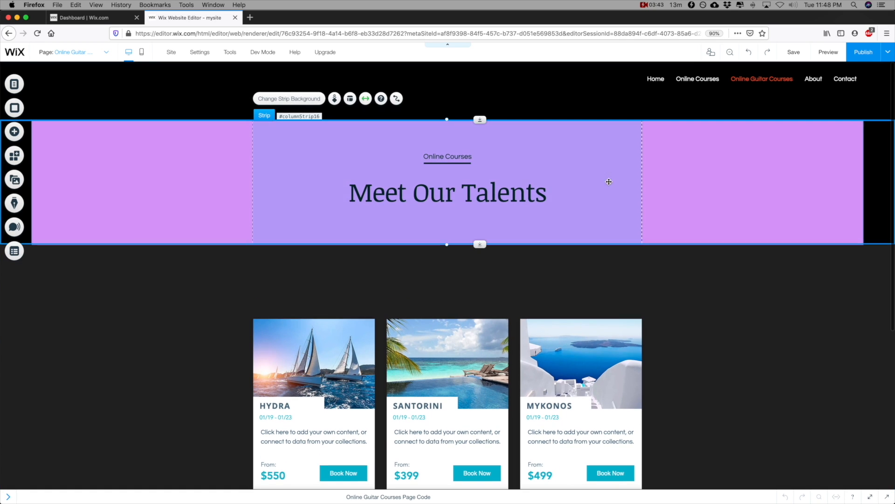
pyautogui.click(308, 99)
pyautogui.click(191, 141)
pyautogui.click(232, 155)
pyautogui.click(289, 235)
pyautogui.click(280, 266)
pyautogui.click(305, 165)
# - Replace the "Meet Our Talents" heading text with "Online Guitar Courses"
pyautogui.doubleClick(497, 188)
pyautogui.write('ONLINE')
pyautogui.press('BackSpace')
pyautogui.press('BackSpace')
pyautogui.press('BackSpace')
pyautogui.press('BackSpace')
pyautogui.press('BackSpace')
pyautogui.press('BackSpace')
pyautogui.write('on')
pyautogui.press('BackSpace')
pyautogui.press('BackSpace')
pyautogui.write('nline Guitar Courses')
# - Change the font of the whole "Online Guitar Courses" heading to a bold sans-serif typeface
pyautogui.press('super+a')
pyautogui.click(703, 250)
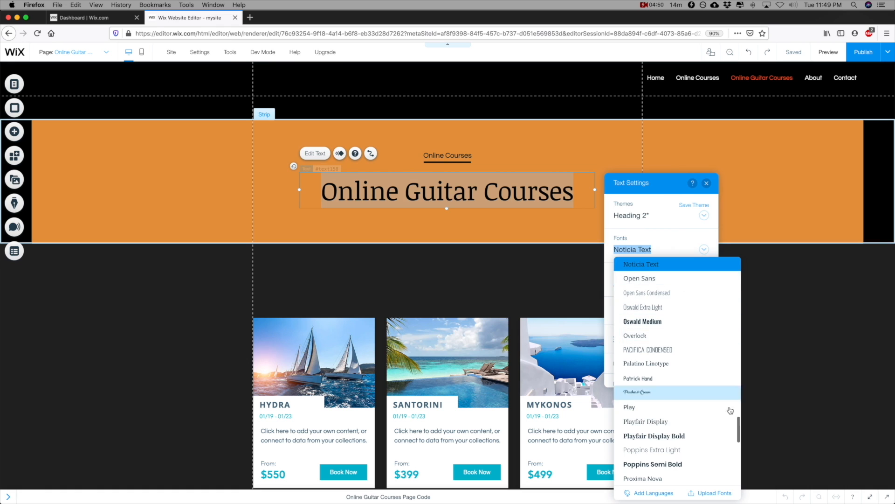
pyautogui.moveTo(738, 433); pyautogui.dragTo(737, 310)
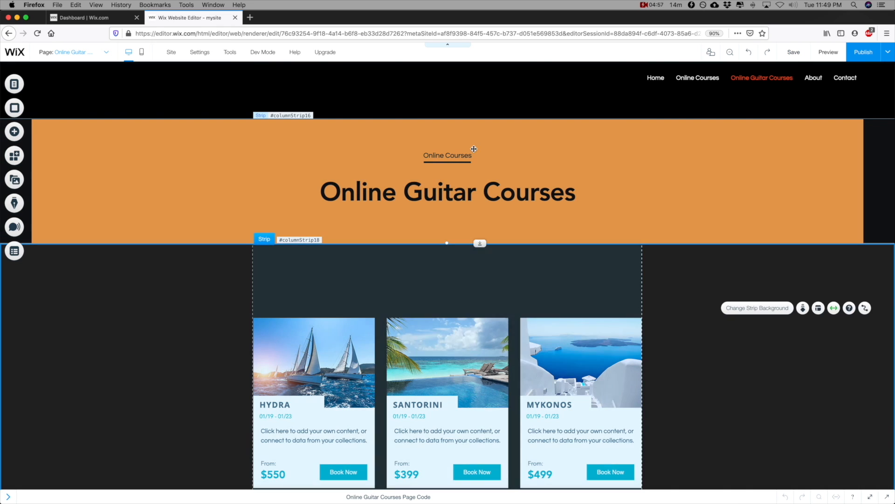
pyautogui.click(448, 149)
pyautogui.click(464, 187)
pyautogui.click(704, 320)
pyautogui.scroll(-5, 434, 278)
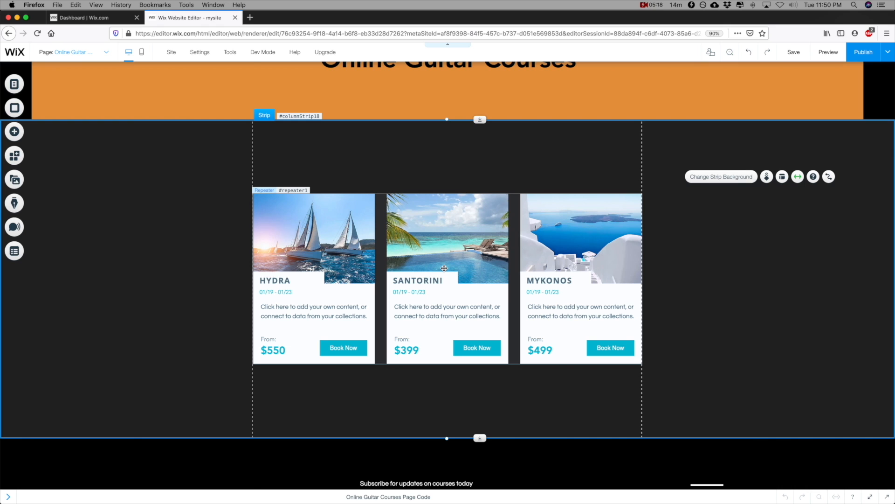
pyautogui.click(444, 268)
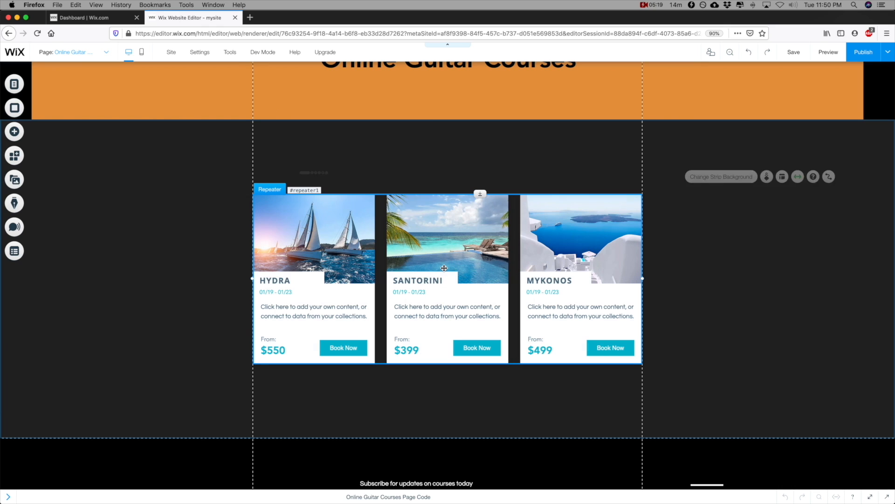
pyautogui.click(286, 295)
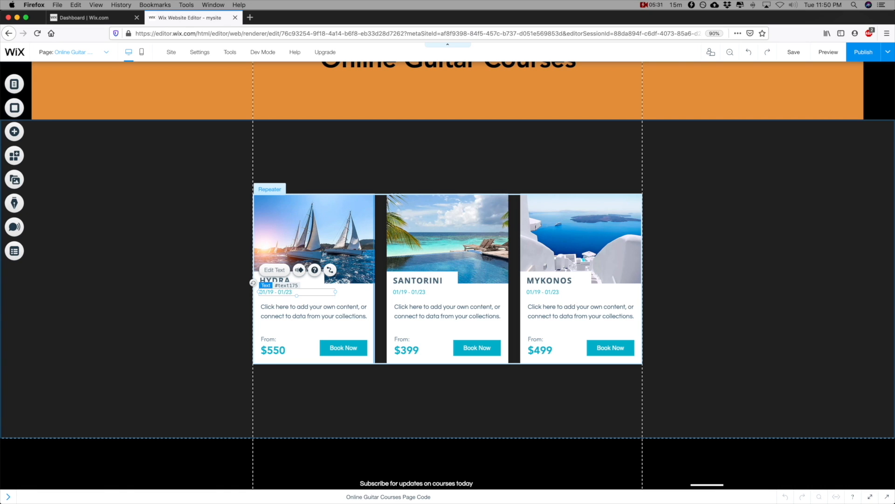
pyautogui.press('Delete')
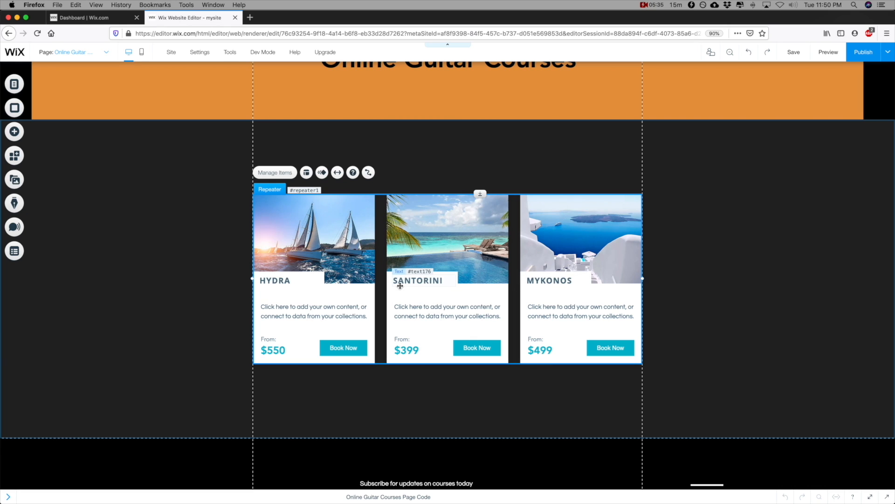
pyautogui.press('super+z')
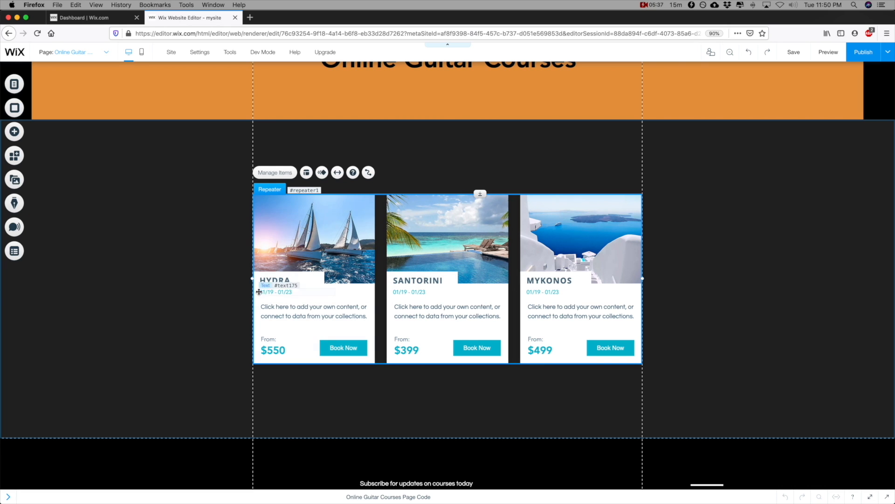
# - Delete the date text under the title in the repeater cards
pyautogui.click(294, 292)
pyautogui.press('Delete')
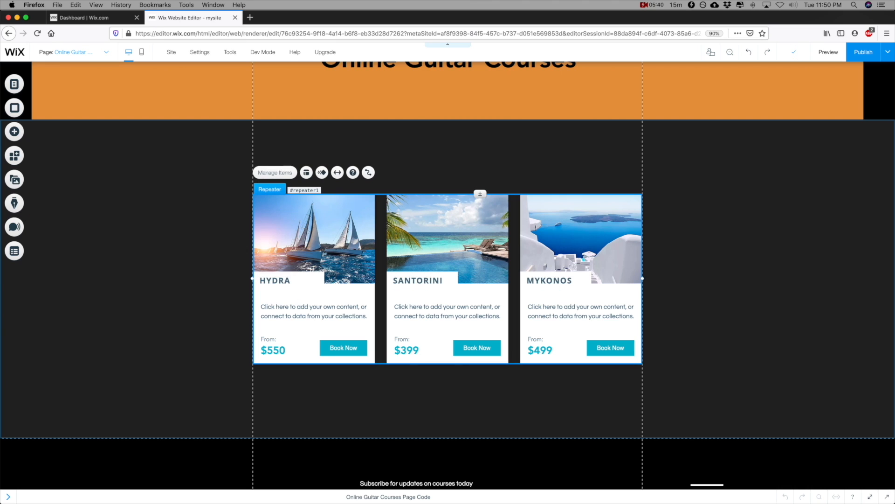
# - Delete the destination title below the image in the repeater cards
pyautogui.click(287, 281)
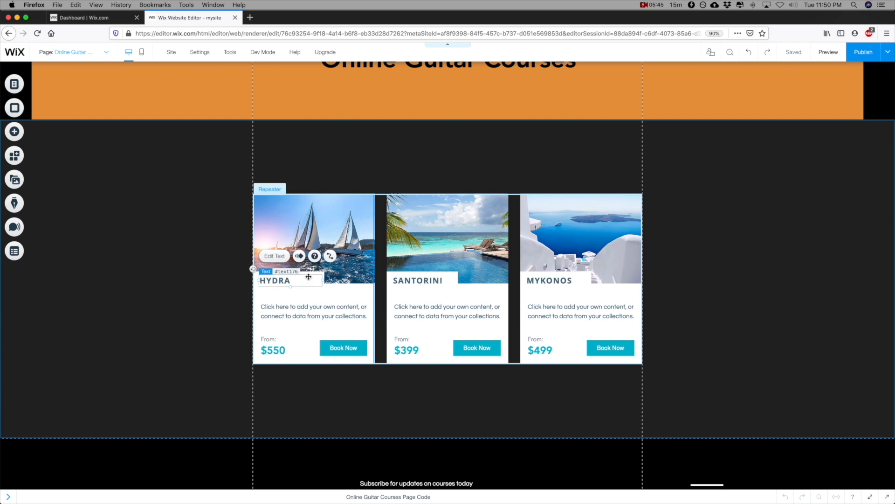
pyautogui.press('Delete')
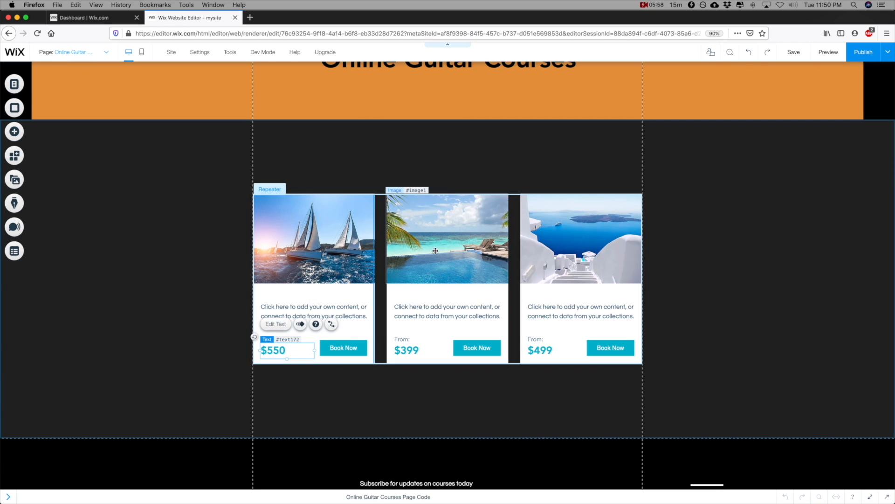
# - Replace the sailboat image in the first repeater card with the Mexican and Mariachi Guitar poster from the Course Posters folder
pyautogui.click(433, 250)
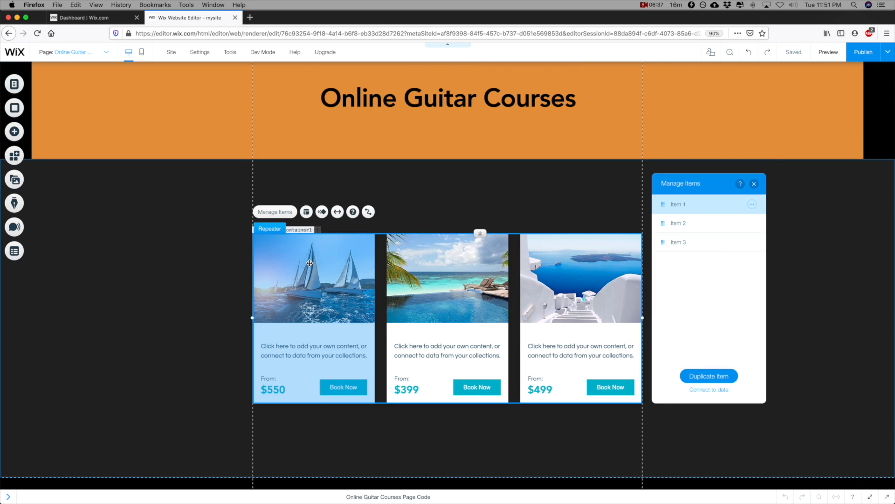
pyautogui.click(309, 263)
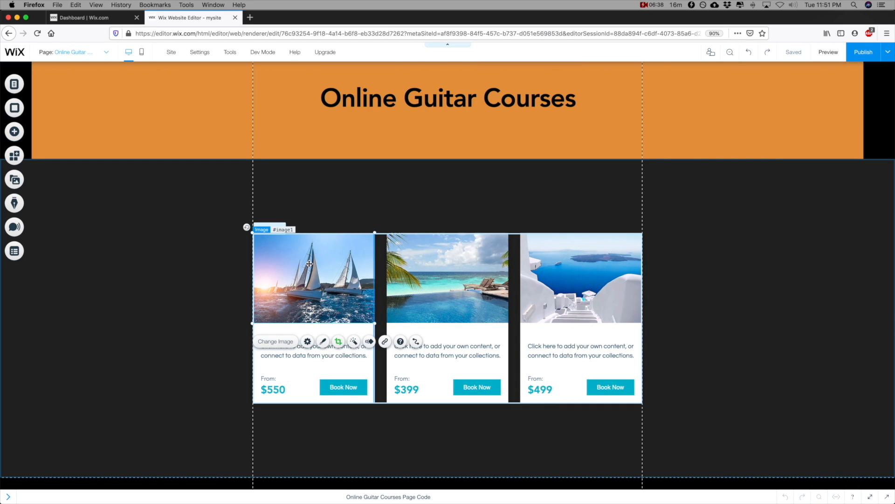
pyautogui.click(273, 344)
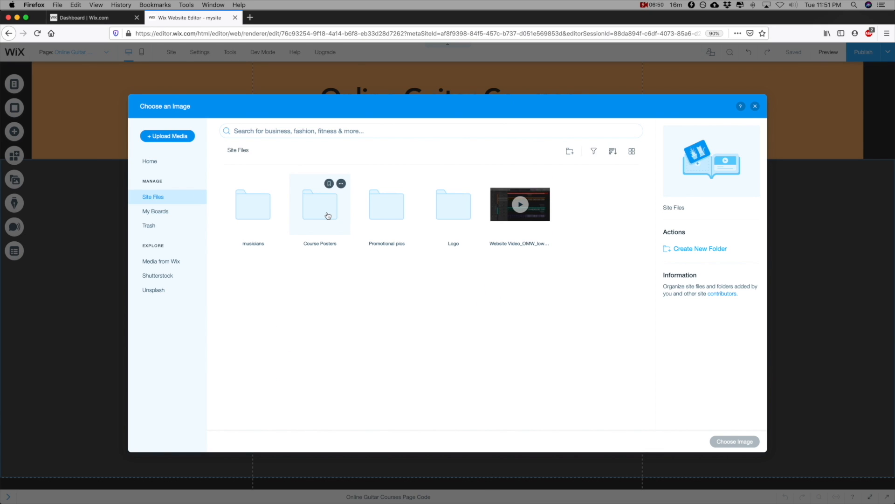
pyautogui.doubleClick(341, 216)
pyautogui.click(253, 203)
pyautogui.click(735, 441)
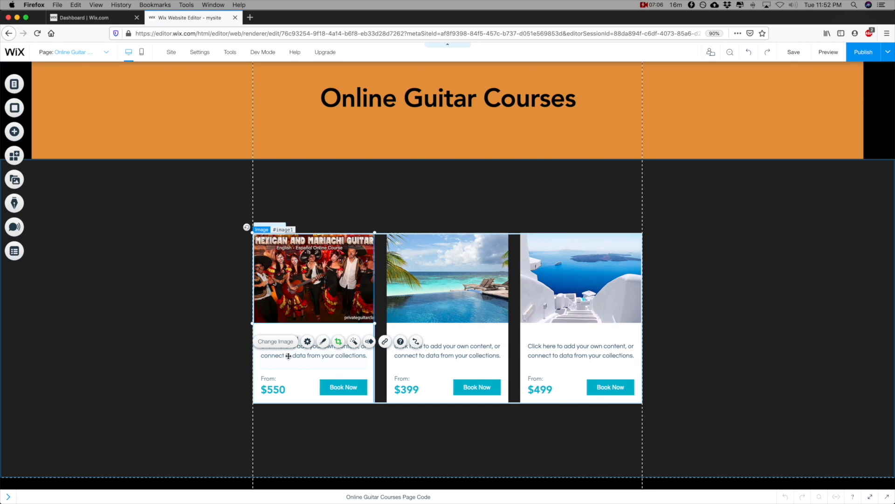
# - Select the Book Now button in the first course card
pyautogui.click(347, 385)
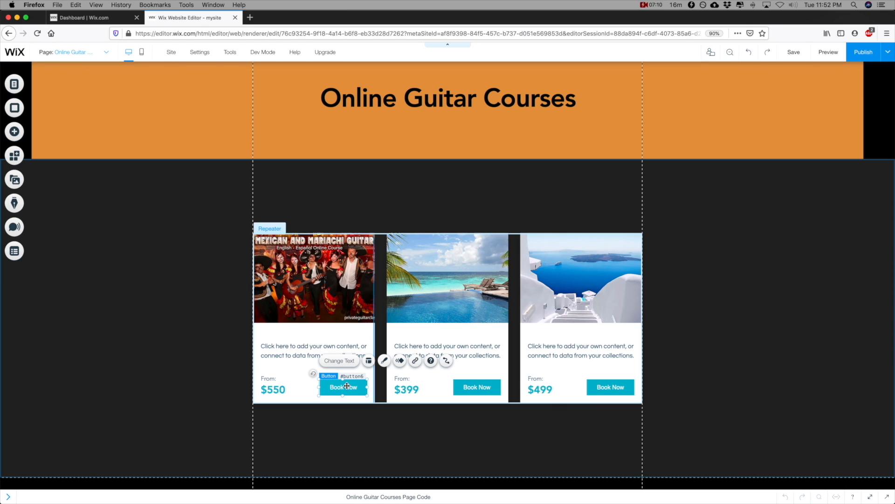